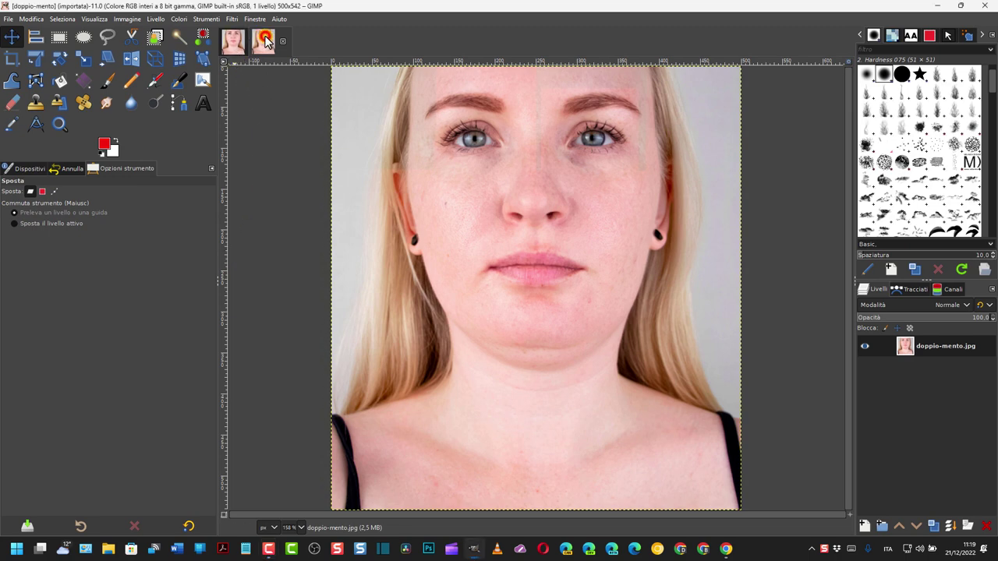
# Step: Compare the two portrait versions, ending on the fuller-chin one for editing
pyautogui.click(233, 41)
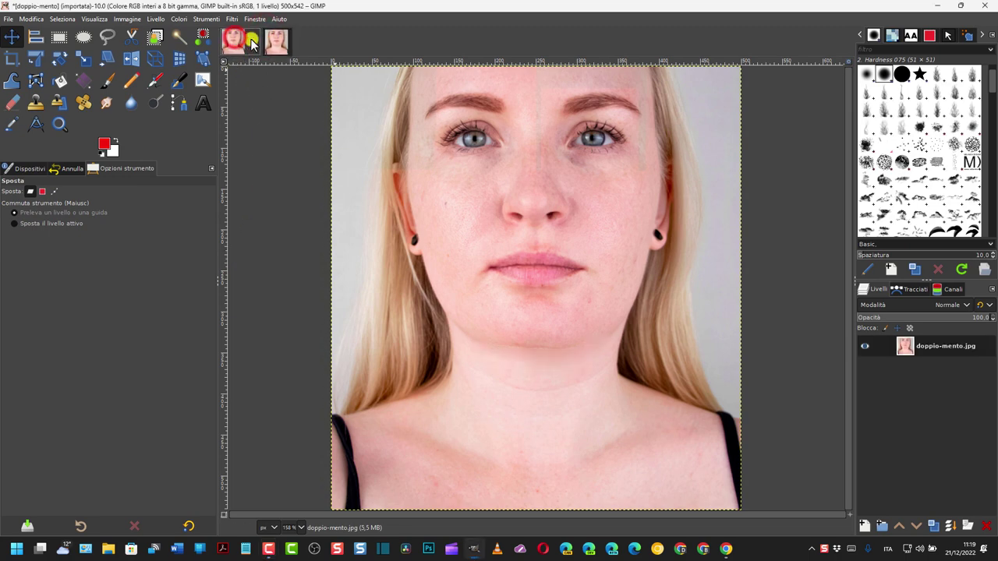
pyautogui.click(273, 43)
pyautogui.click(233, 41)
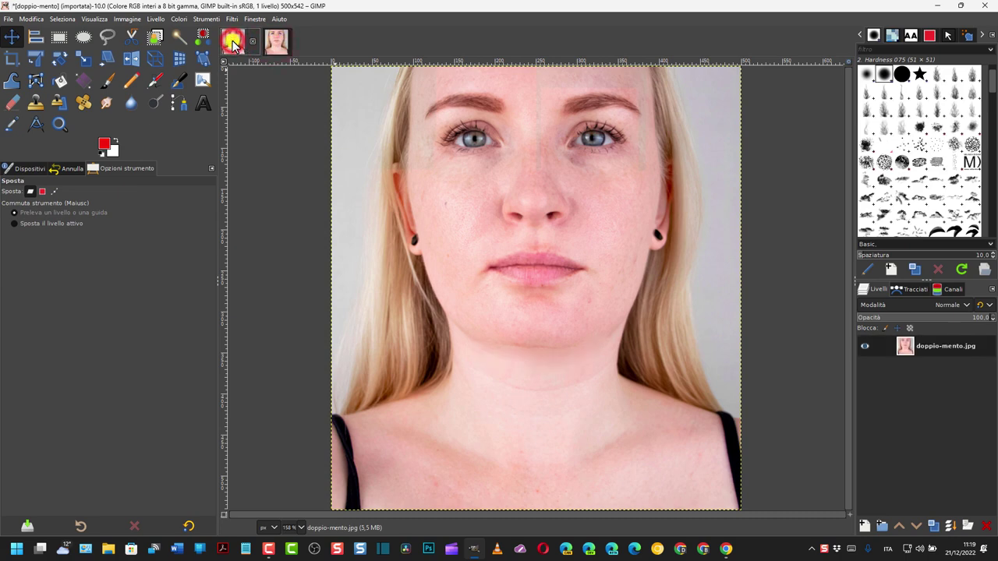
pyautogui.click(265, 43)
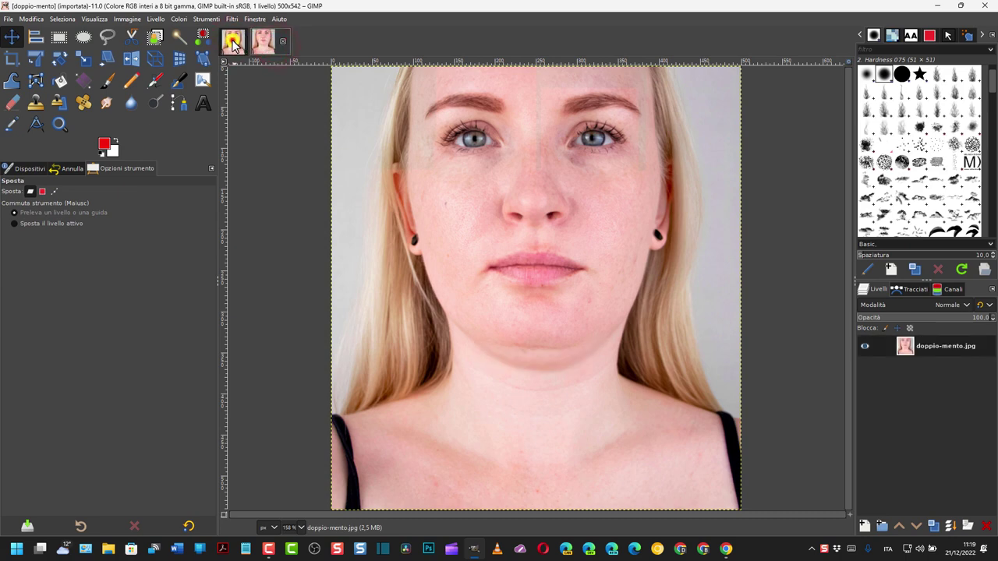
pyautogui.click(233, 43)
pyautogui.click(261, 43)
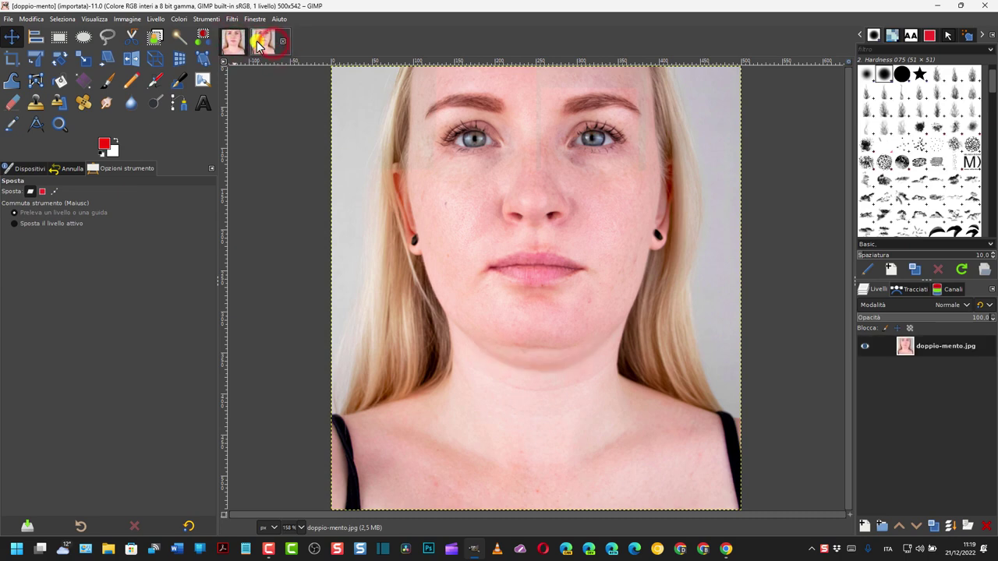
pyautogui.click(237, 44)
pyautogui.click(263, 42)
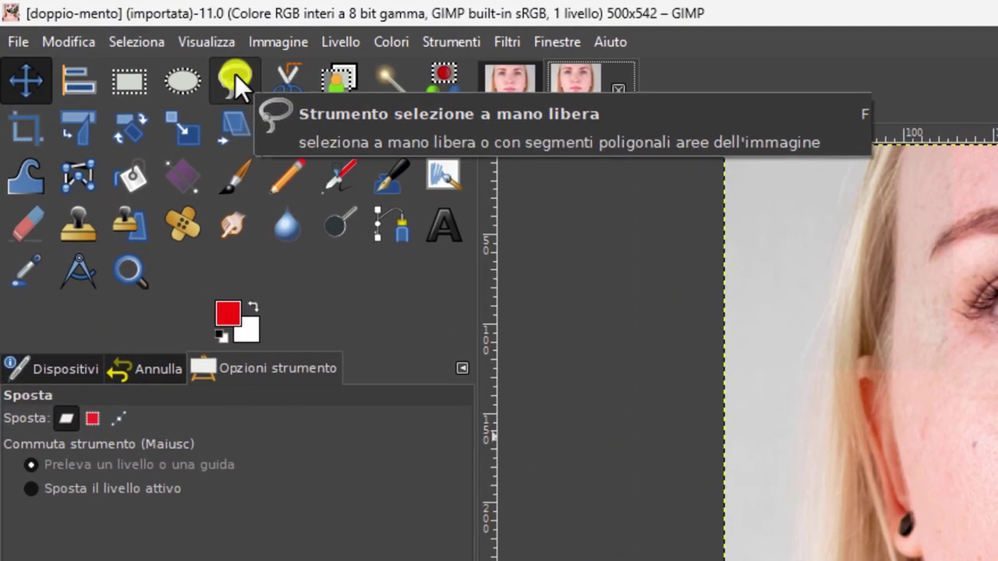
# Step: Trace a free selection around the double chin, then redo it to refine the outline
pyautogui.click(108, 37)
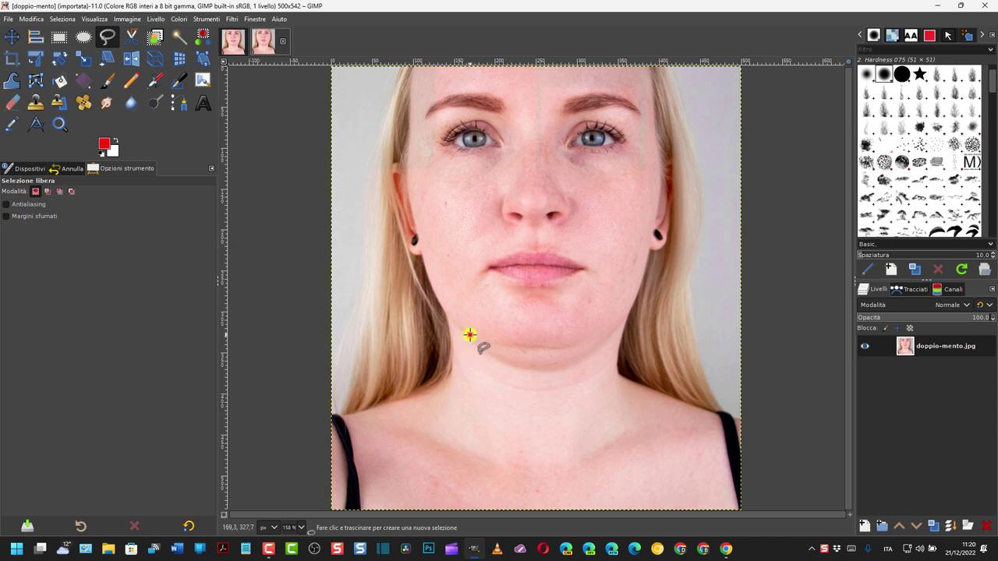
pyautogui.moveTo(469, 334)
pyautogui.mouseDown()
pyautogui.moveTo(555, 348)
pyautogui.moveTo(610, 334)
pyautogui.moveTo(604, 354)
pyautogui.moveTo(562, 380)
pyautogui.moveTo(508, 374)
pyautogui.moveTo(467, 336)
pyautogui.mouseUp()
pyautogui.doubleClick(467, 336)
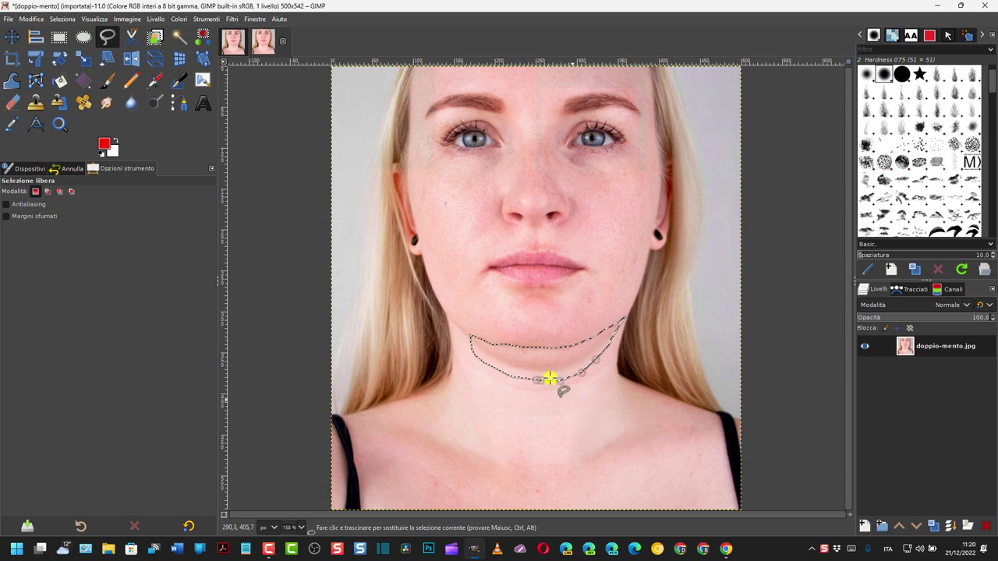
pyautogui.moveTo(549, 378)
pyautogui.mouseDown()
pyautogui.moveTo(475, 336)
pyautogui.moveTo(486, 360)
pyautogui.moveTo(563, 374)
pyautogui.mouseUp()
pyautogui.doubleClick(563, 374)
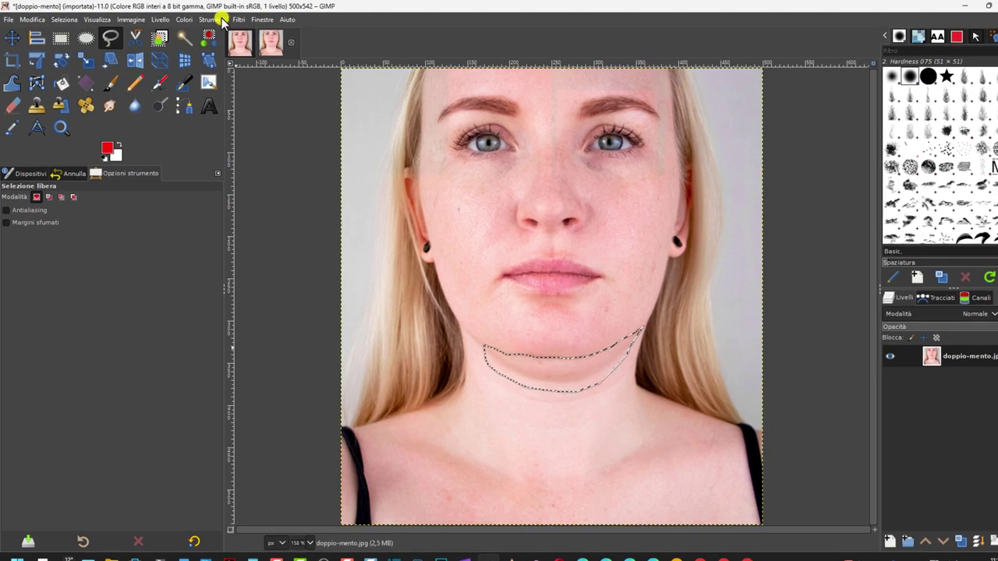
# Step: Choose Warp Transform with size 60.94, hardness 20.0 and strength 27.0
pyautogui.click(215, 18)
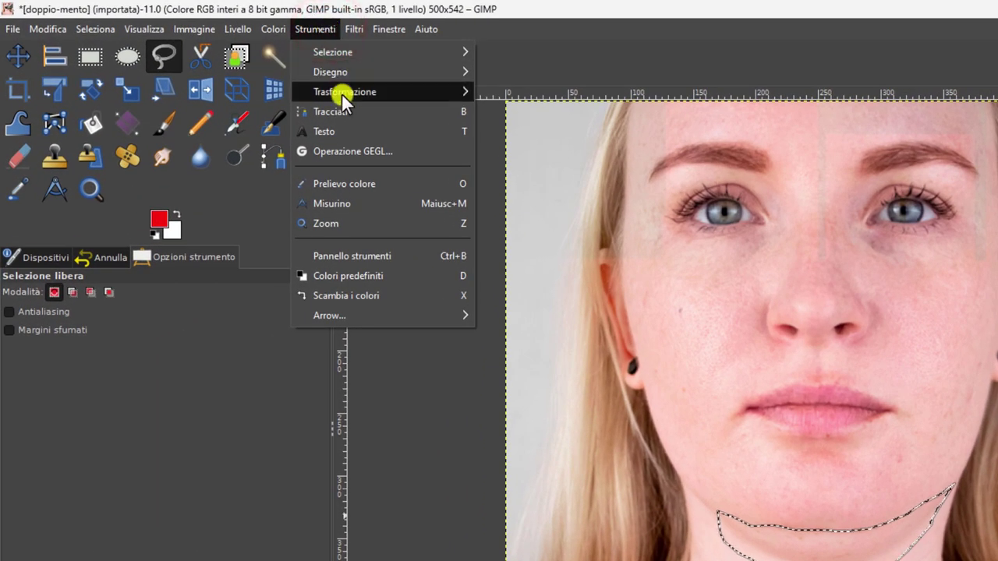
pyautogui.moveTo(345, 91)
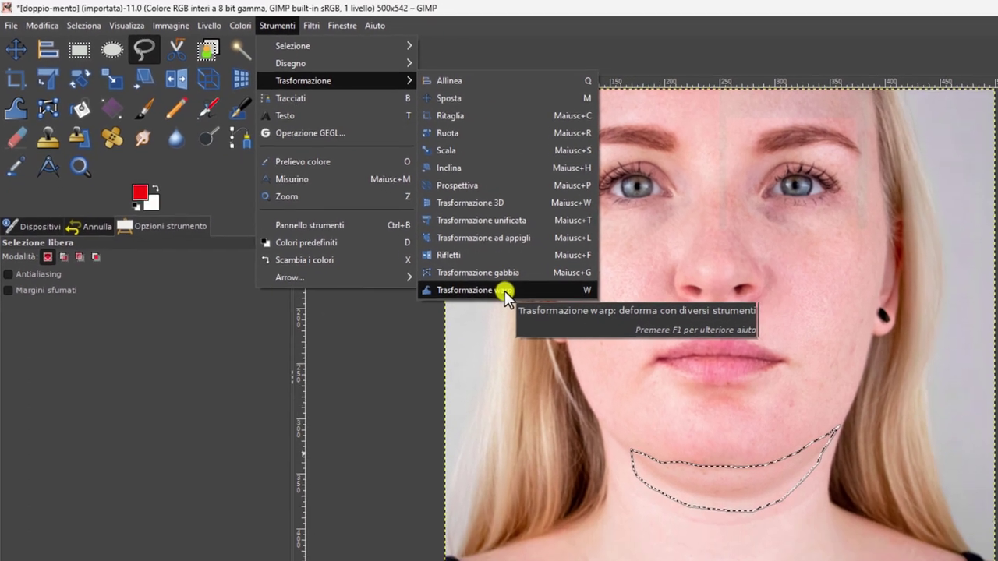
pyautogui.click(504, 291)
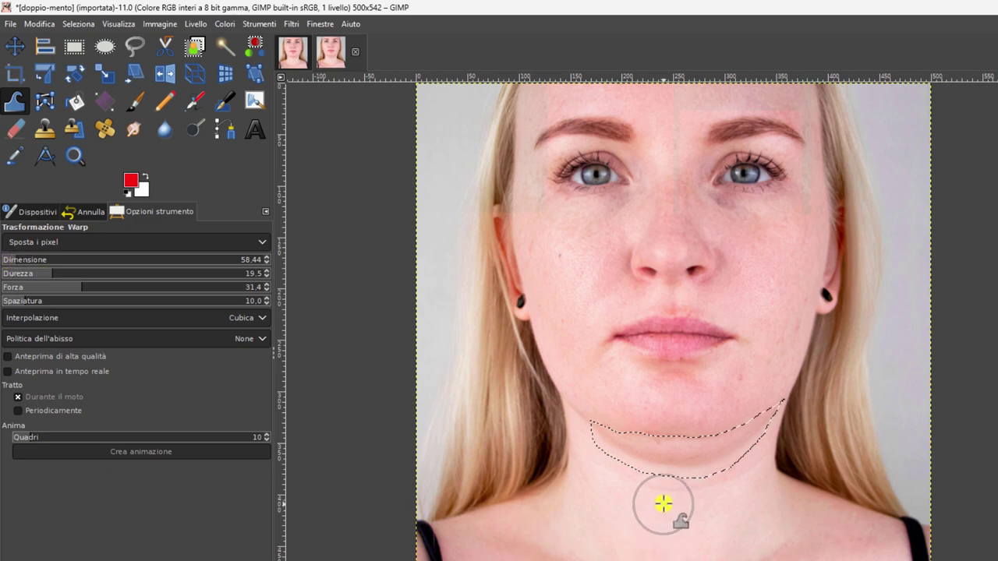
pyautogui.click(18, 260)
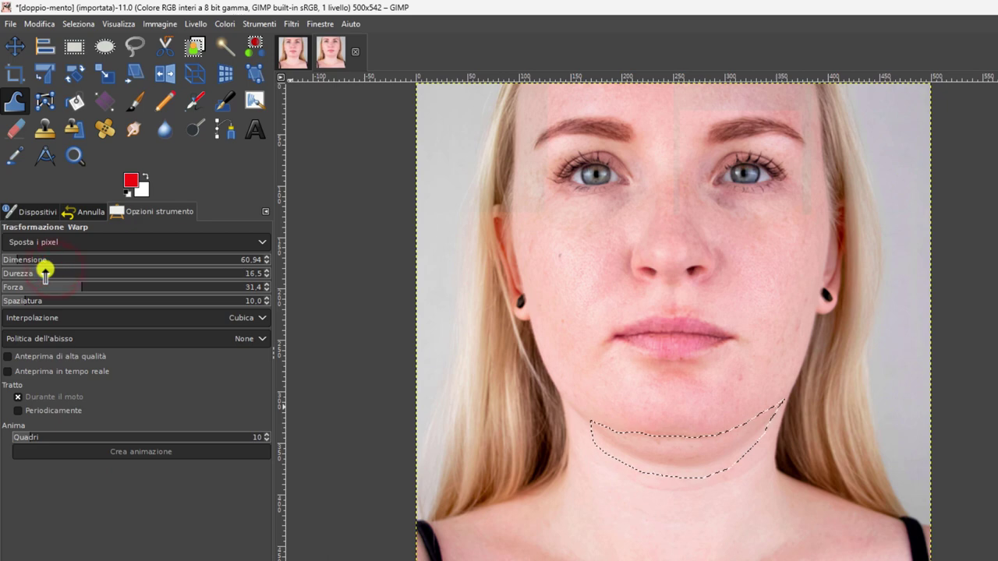
pyautogui.click(54, 269)
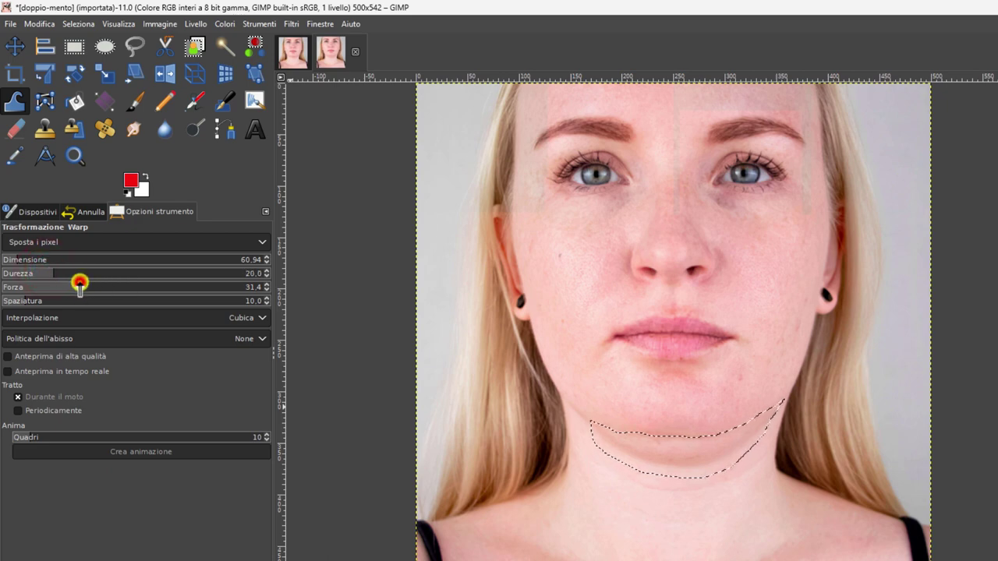
pyautogui.moveTo(79, 283); pyautogui.dragTo(22, 282)
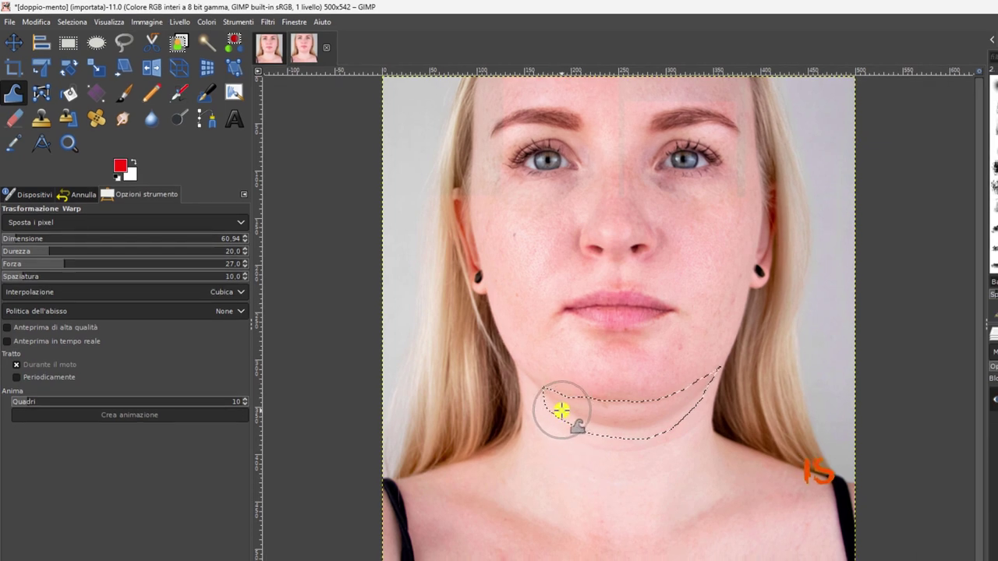
# Step: Push the selected chin's left, middle and right sections upward with short warp strokes
pyautogui.moveTo(561, 410)
pyautogui.mouseDown()
pyautogui.moveTo(560, 401)
pyautogui.moveTo(575, 418)
pyautogui.moveTo(584, 407)
pyautogui.moveTo(598, 420)
pyautogui.moveTo(651, 406)
pyautogui.moveTo(659, 419)
pyautogui.moveTo(699, 395)
pyautogui.moveTo(677, 396)
pyautogui.moveTo(643, 428)
pyautogui.mouseUp()
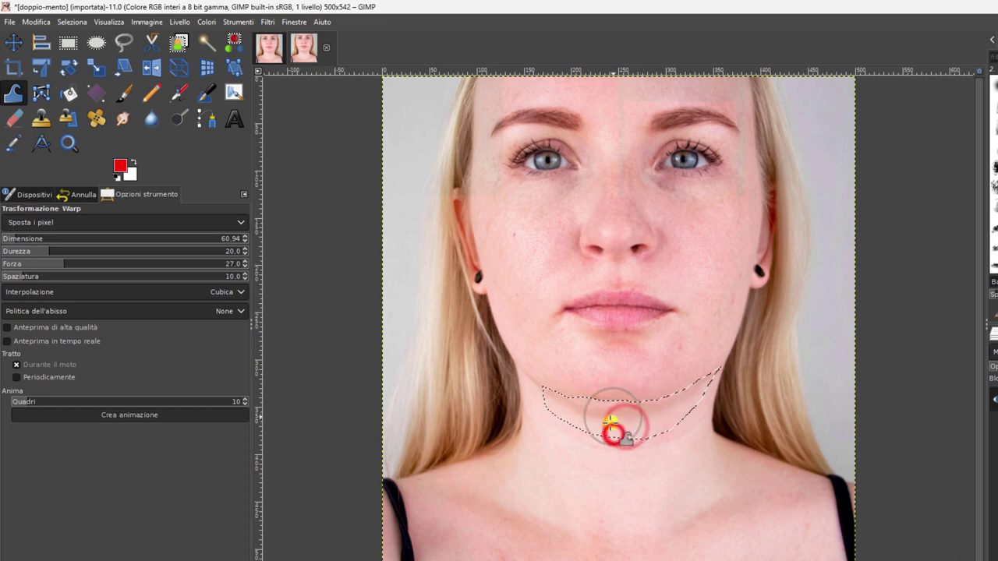
pyautogui.moveTo(575, 406); pyautogui.dragTo(613, 406)
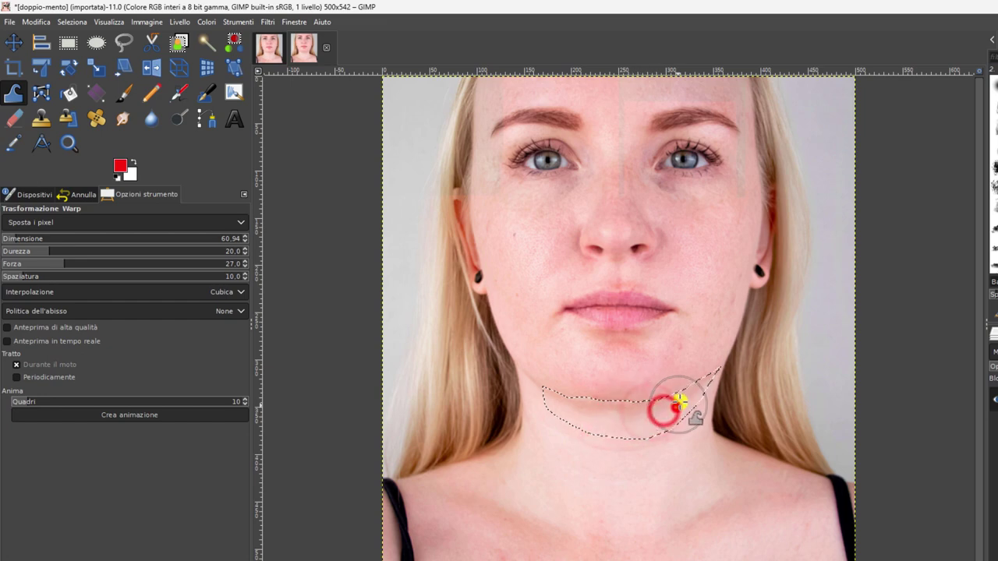
pyautogui.moveTo(679, 400)
pyautogui.mouseDown()
pyautogui.moveTo(702, 388)
pyautogui.moveTo(658, 407)
pyautogui.mouseUp()
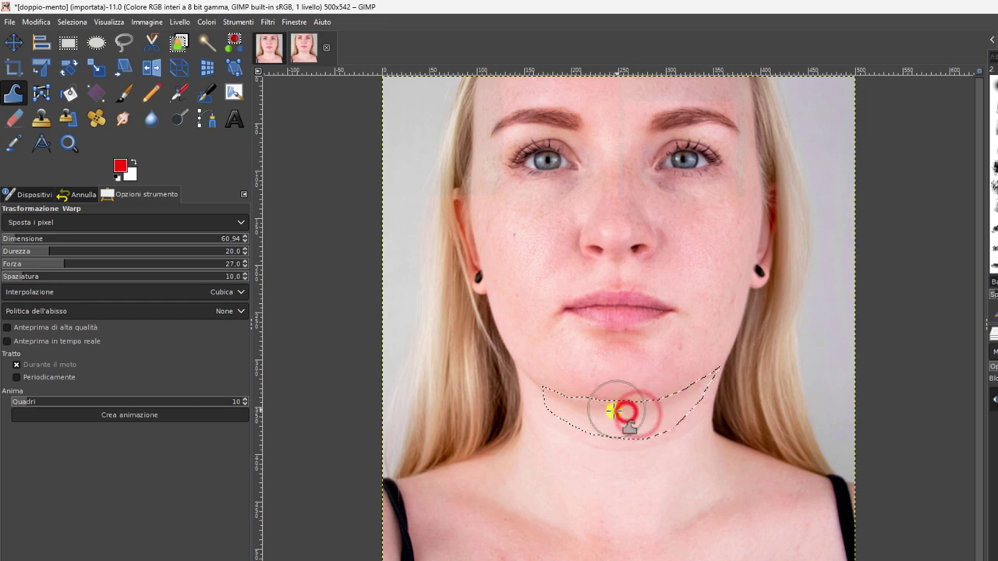
pyautogui.moveTo(558, 404)
pyautogui.mouseDown()
pyautogui.moveTo(541, 392)
pyautogui.moveTo(586, 414)
pyautogui.moveTo(696, 385)
pyautogui.moveTo(545, 397)
pyautogui.moveTo(660, 407)
pyautogui.mouseUp()
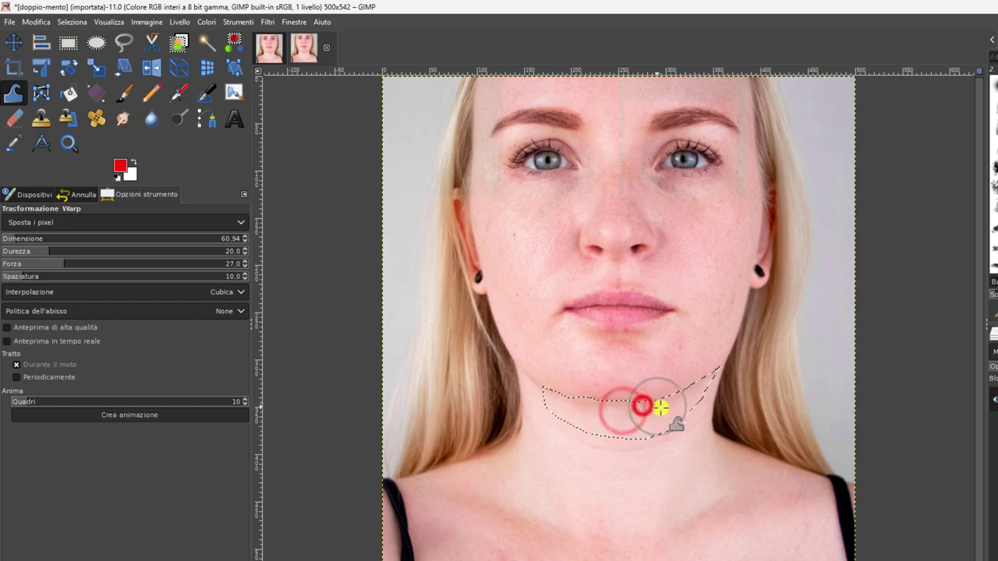
pyautogui.click(675, 405)
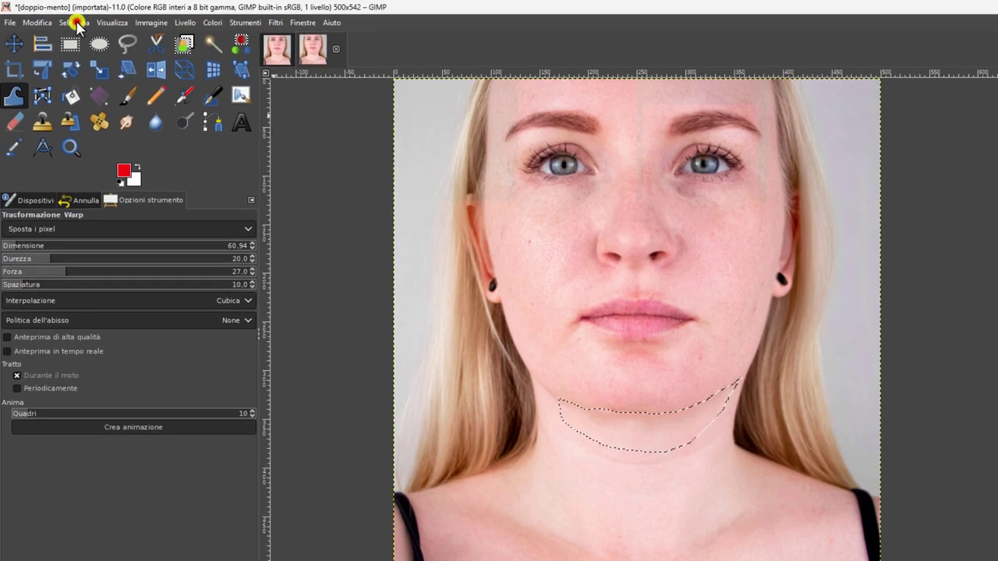
# Step: With the Heal tool, Ctrl-pick clean skin and paint over the chin crease
pyautogui.click(73, 21)
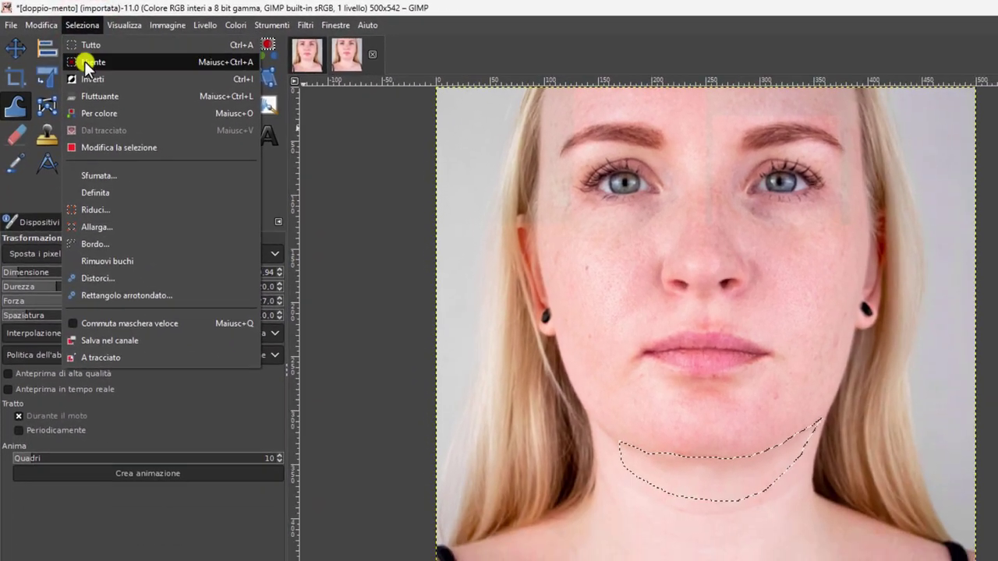
pyautogui.press('Escape')
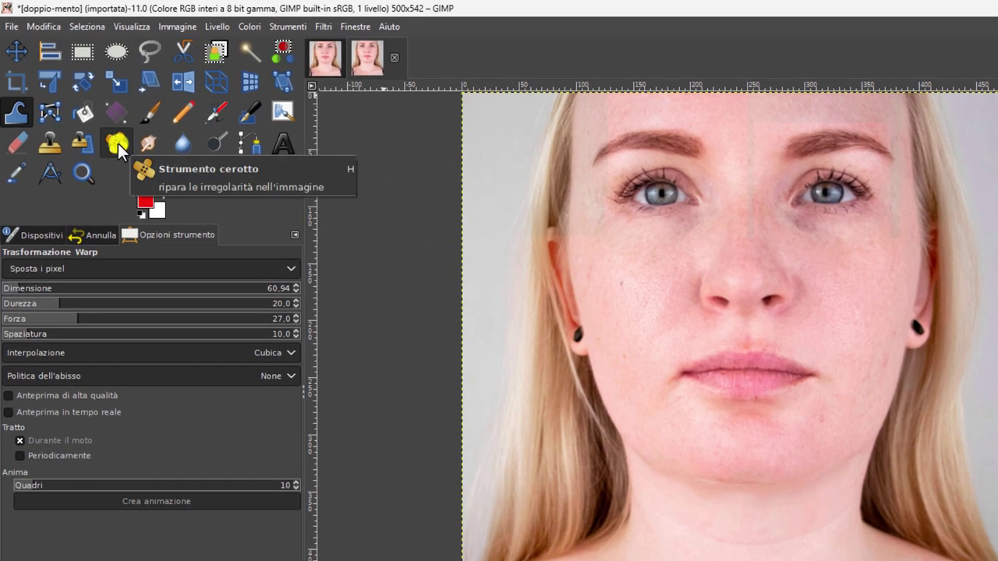
pyautogui.click(117, 143)
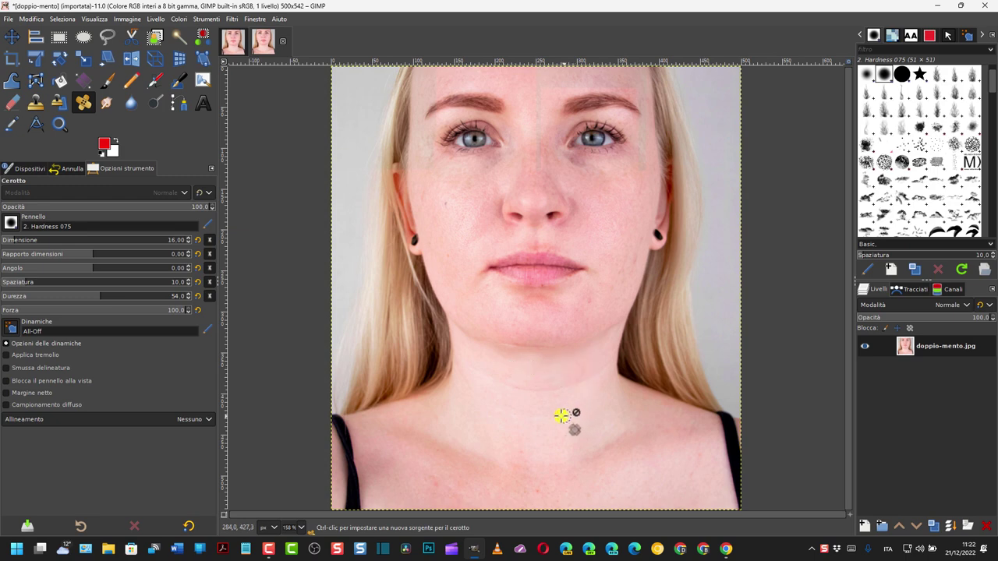
pyautogui.press('ctrl')
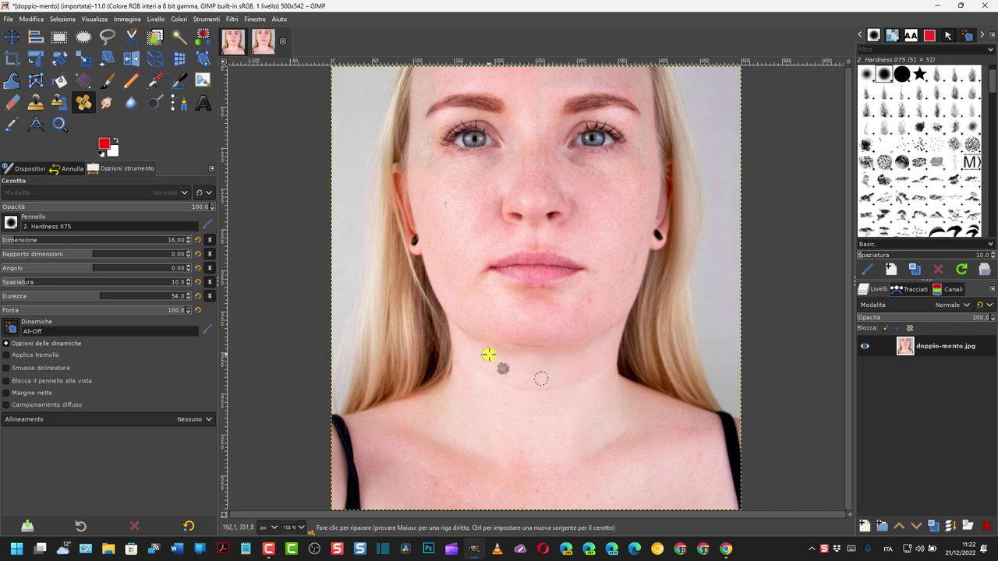
pyautogui.moveTo(489, 352)
pyautogui.mouseDown()
pyautogui.moveTo(596, 341)
pyautogui.moveTo(498, 353)
pyautogui.moveTo(587, 355)
pyautogui.mouseUp()
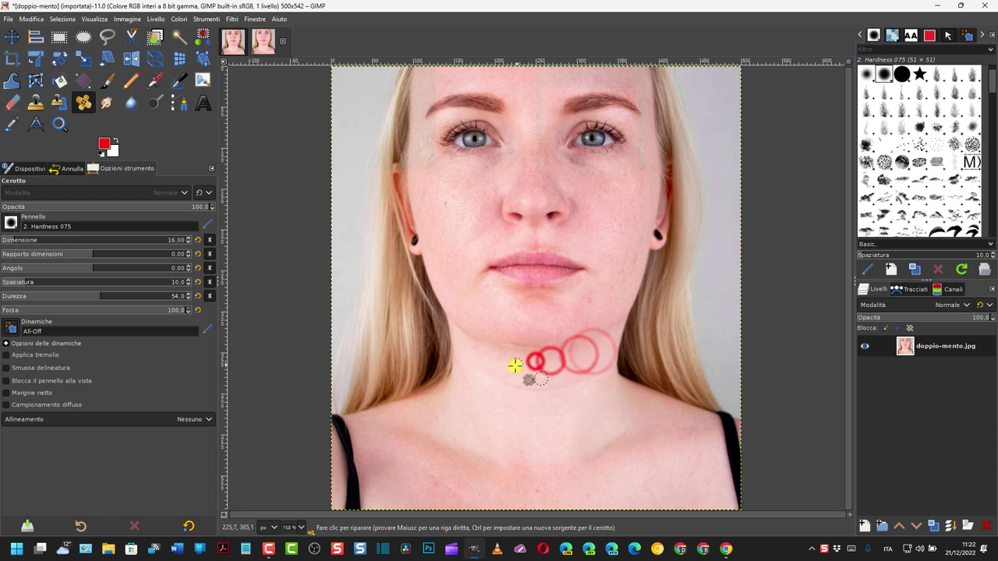
pyautogui.moveTo(586, 355); pyautogui.dragTo(523, 387)
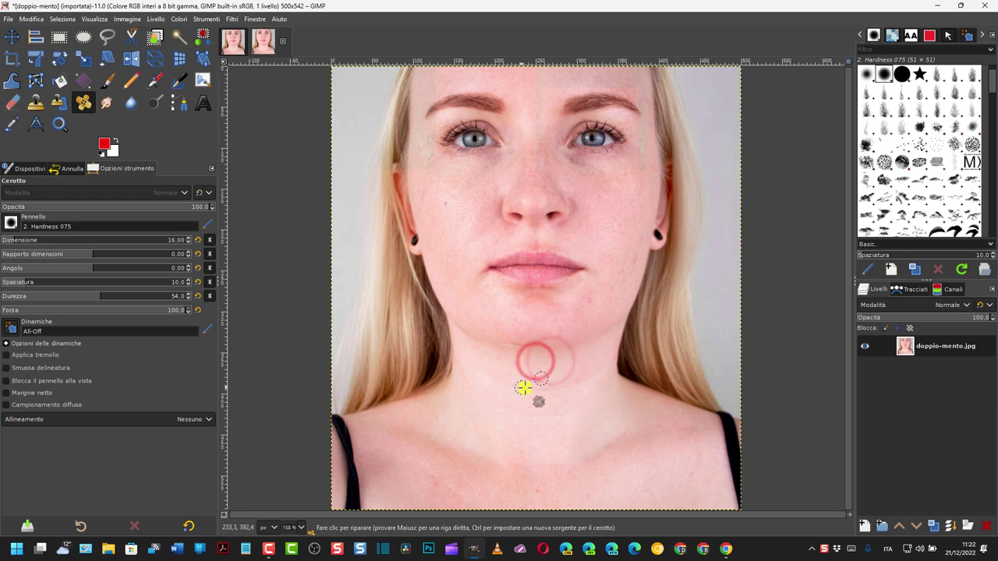
# Step: Open the original doppio-mento.jpg as a separate image
pyautogui.click(14, 37)
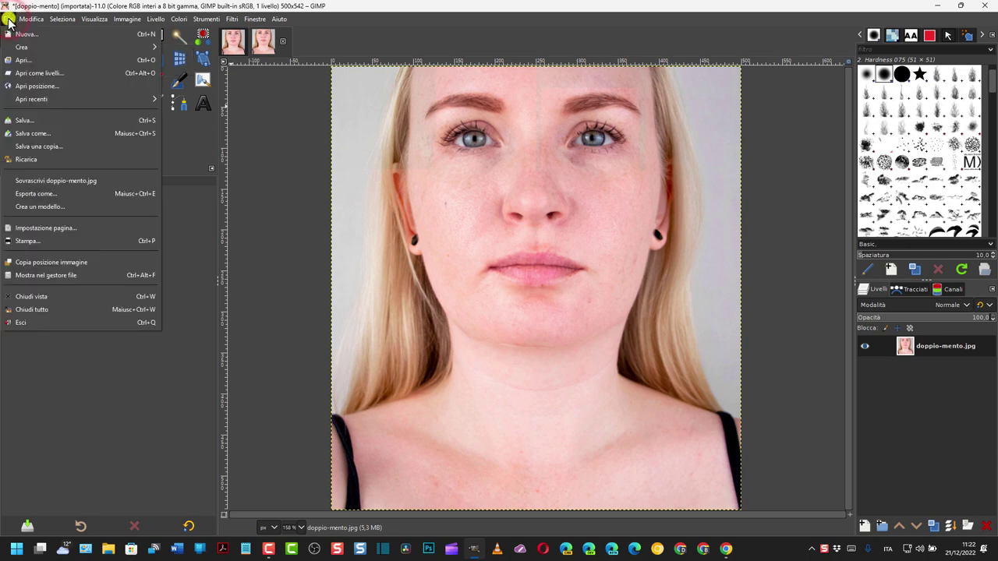
pyautogui.click(23, 60)
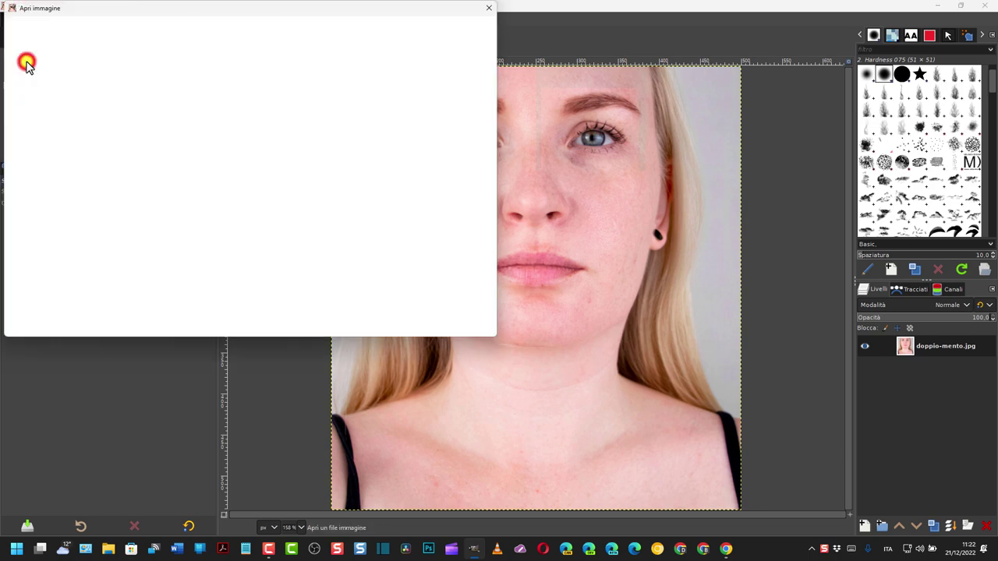
pyautogui.click(138, 66)
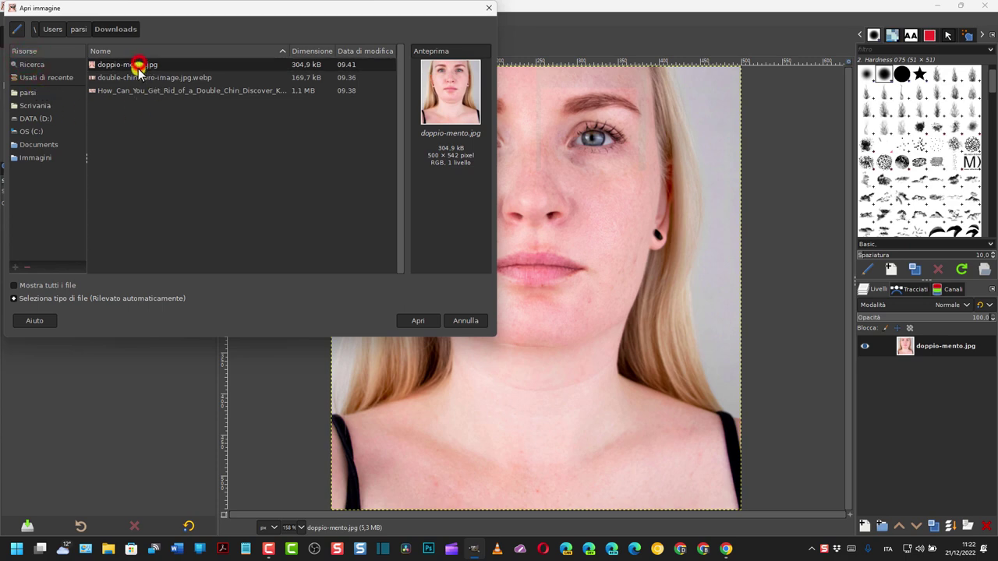
pyautogui.click(425, 322)
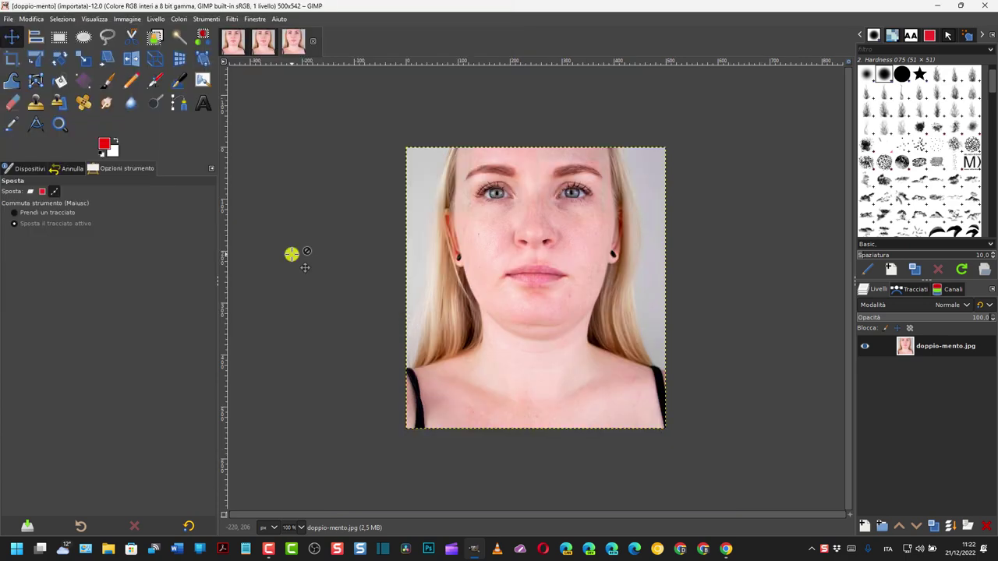
# Step: Compare the original and retouched portraits, ending on the retouched one
pyautogui.click(262, 44)
pyautogui.click(312, 43)
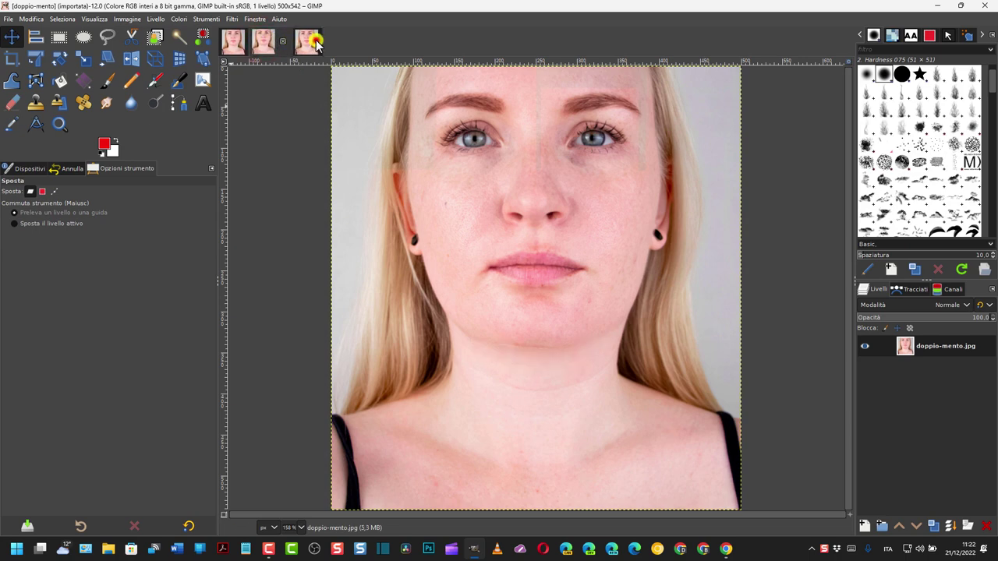
pyautogui.click(262, 45)
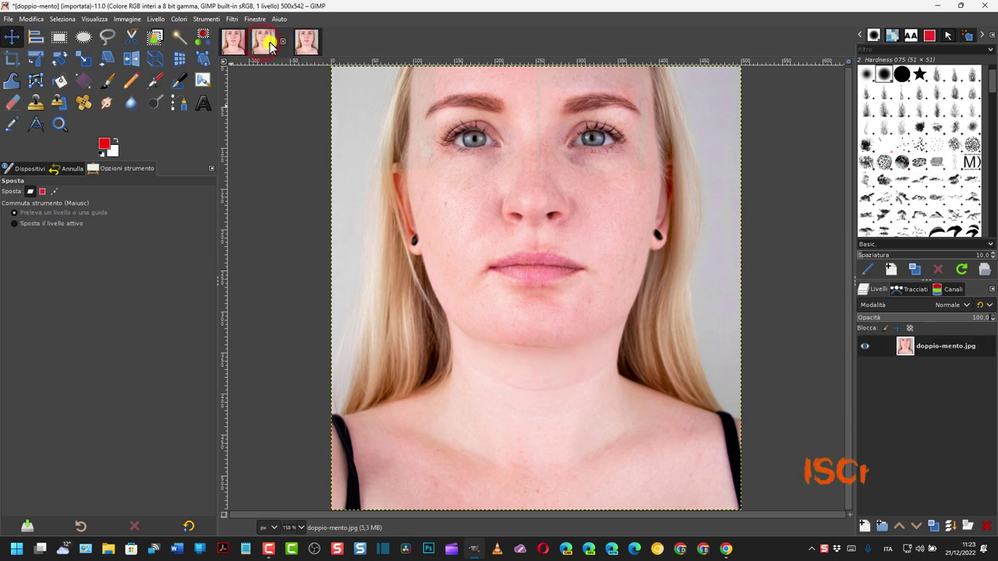
pyautogui.click(311, 43)
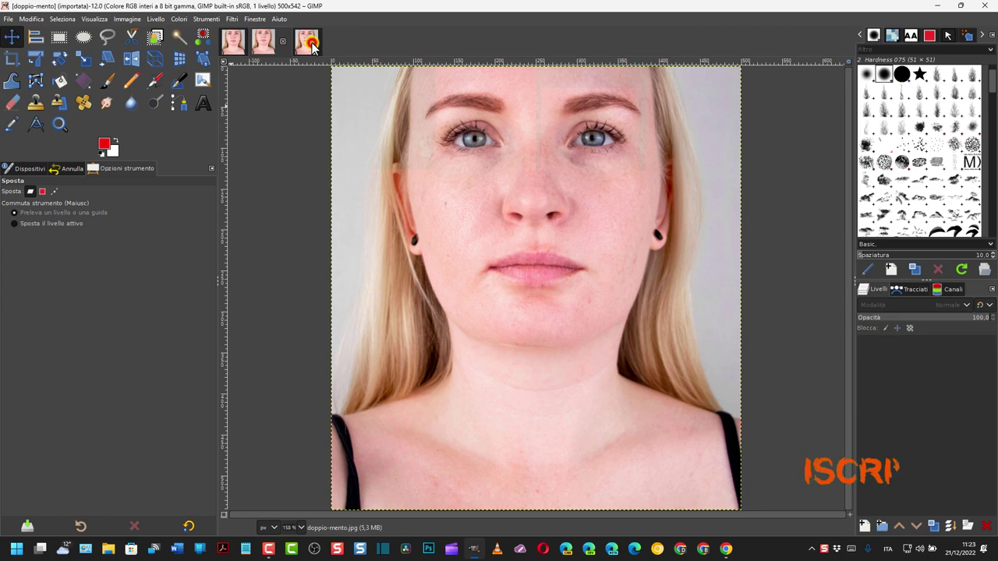
pyautogui.click(265, 43)
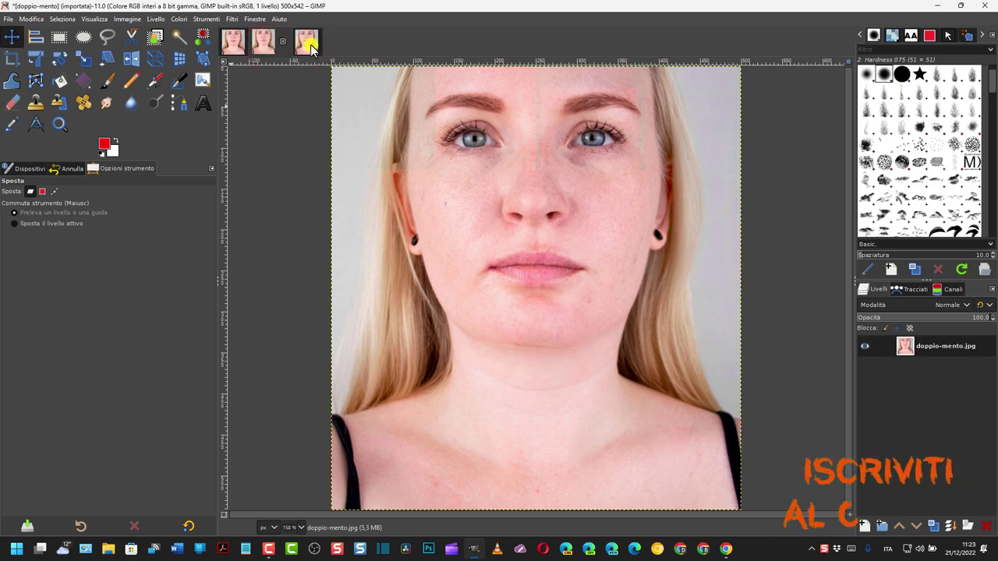
pyautogui.click(311, 43)
pyautogui.click(261, 43)
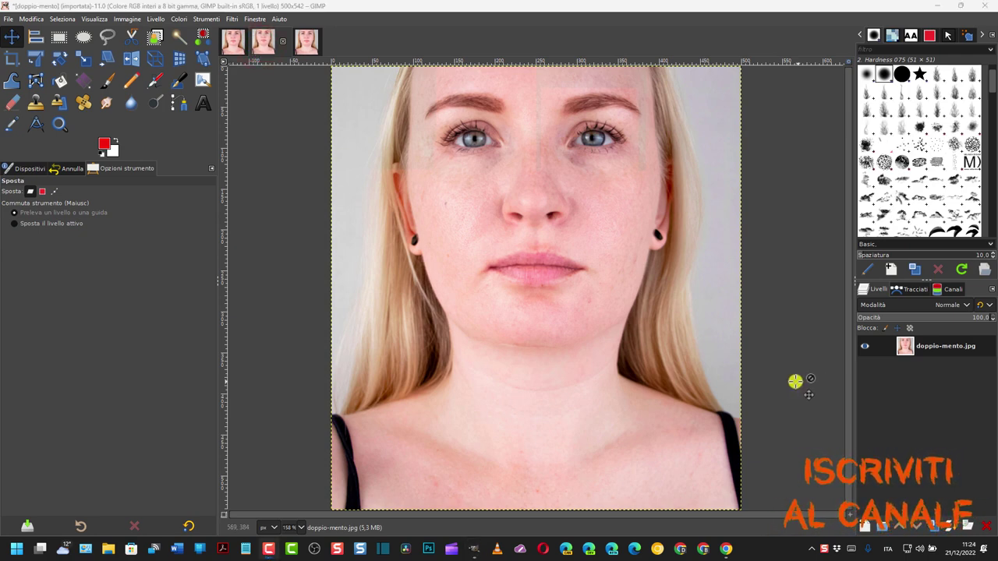
# Step: Export the portrait as doppio-mento-riparato.jpg in Downloads at JPEG quality 100
pyautogui.click(10, 19)
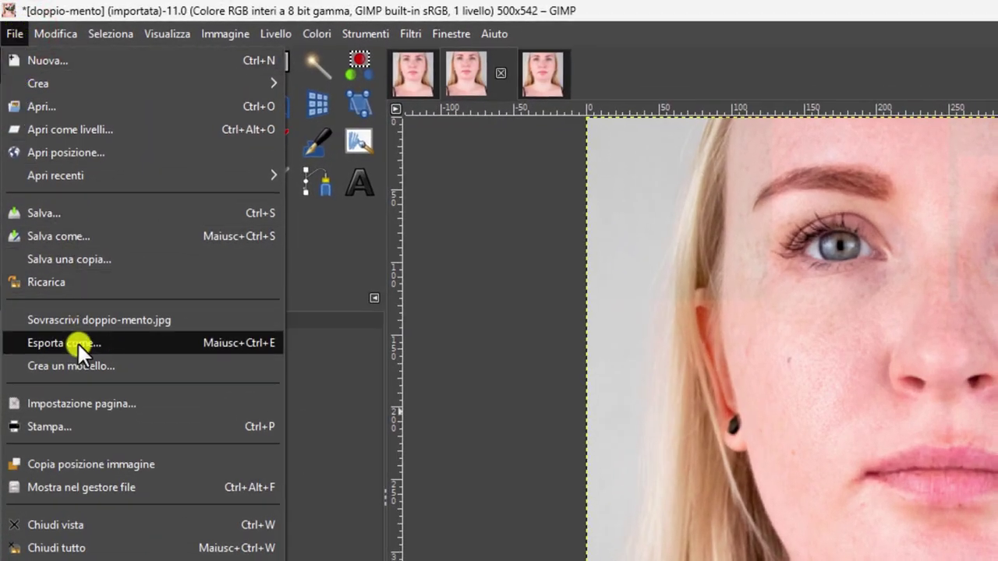
pyautogui.click(78, 343)
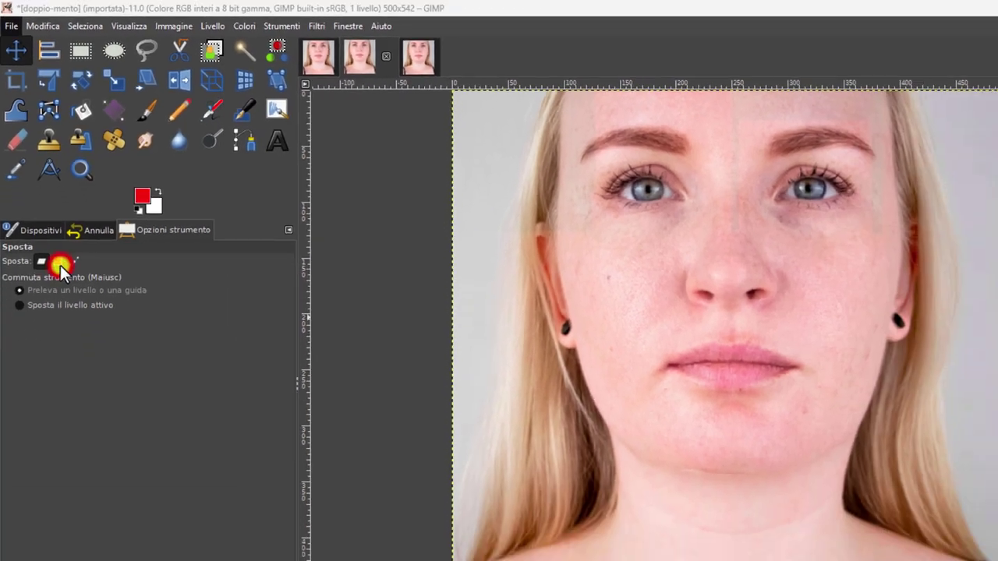
pyautogui.click(468, 213)
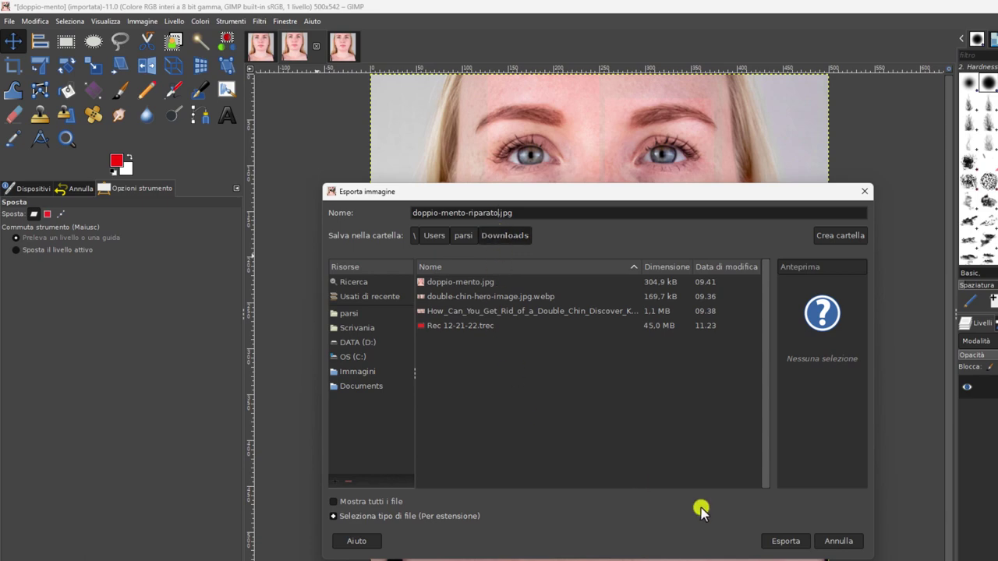
pyautogui.click(787, 541)
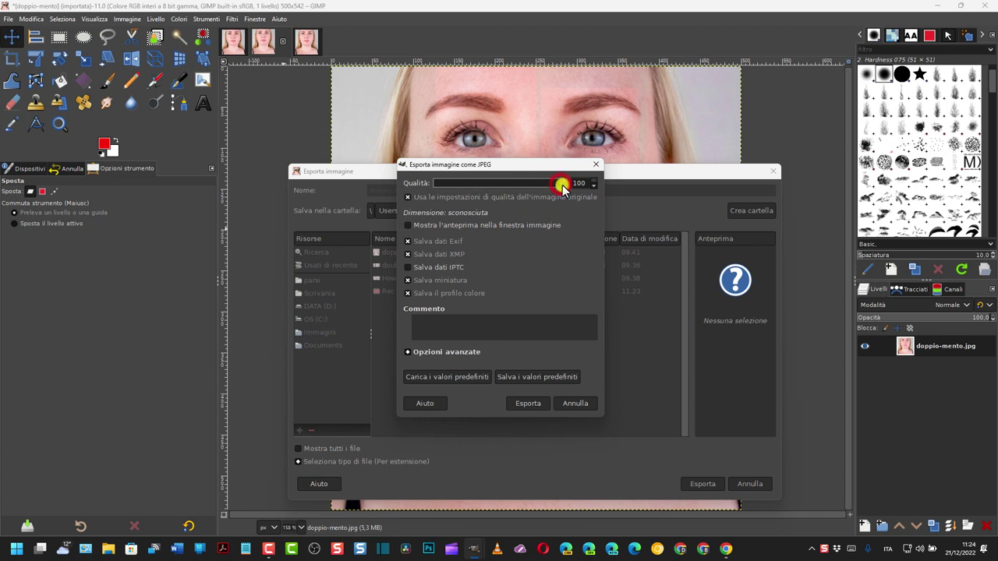
pyautogui.click(529, 402)
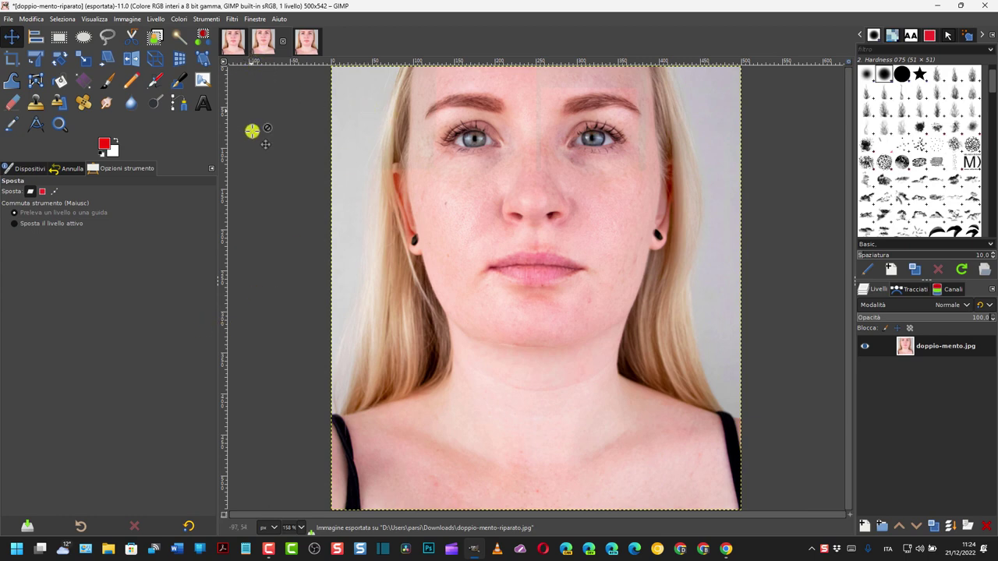
pyautogui.click(307, 43)
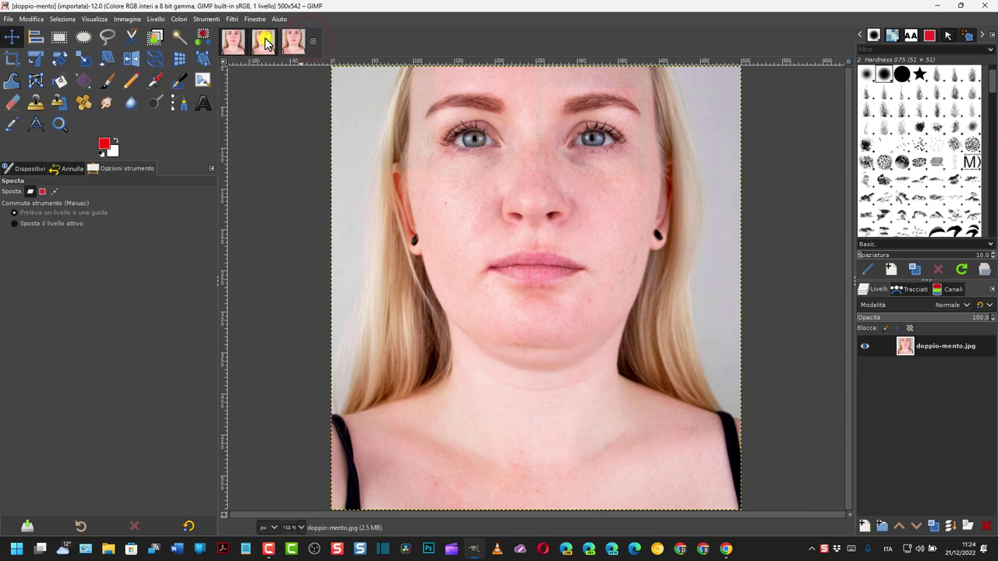
pyautogui.click(265, 43)
pyautogui.click(304, 45)
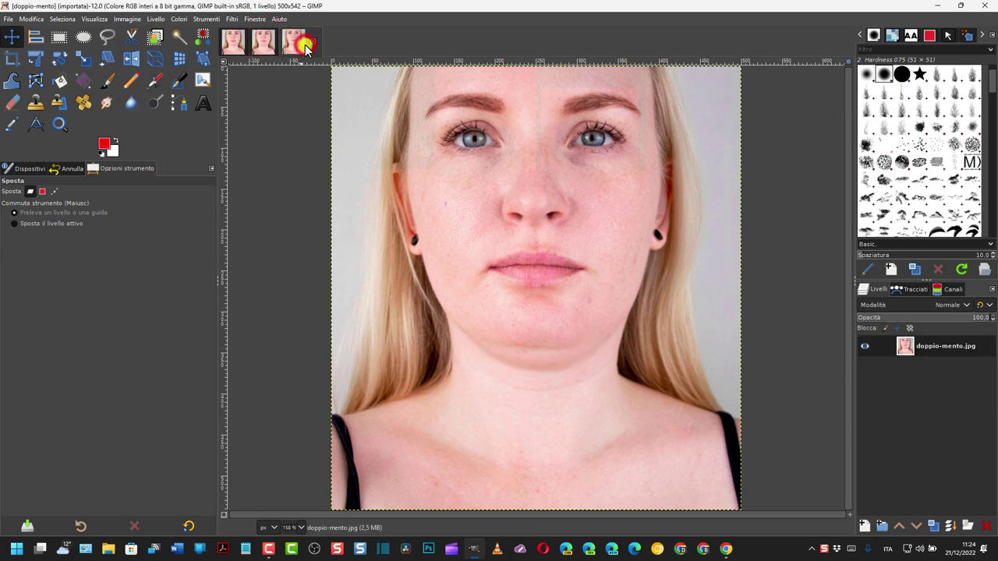
pyautogui.click(263, 42)
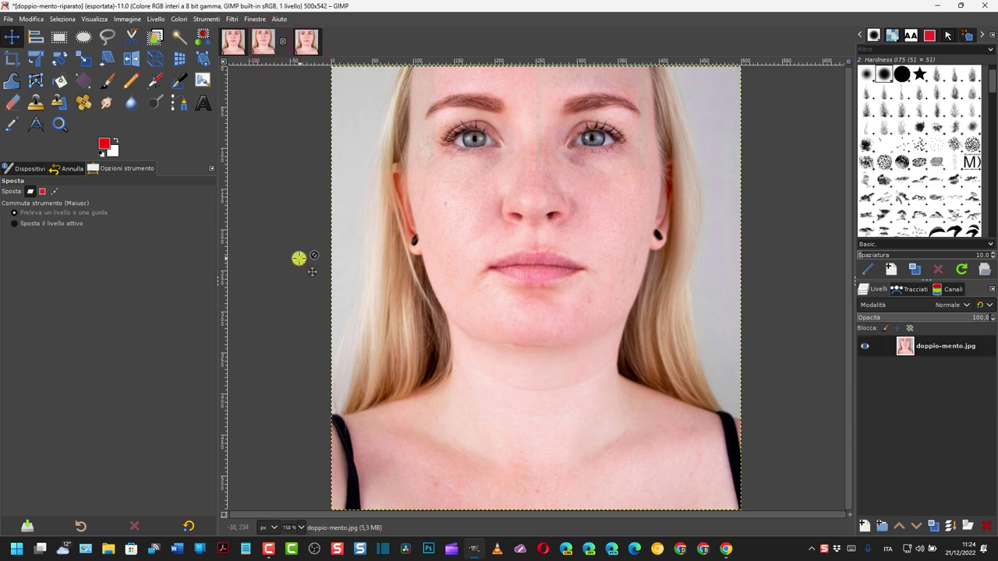